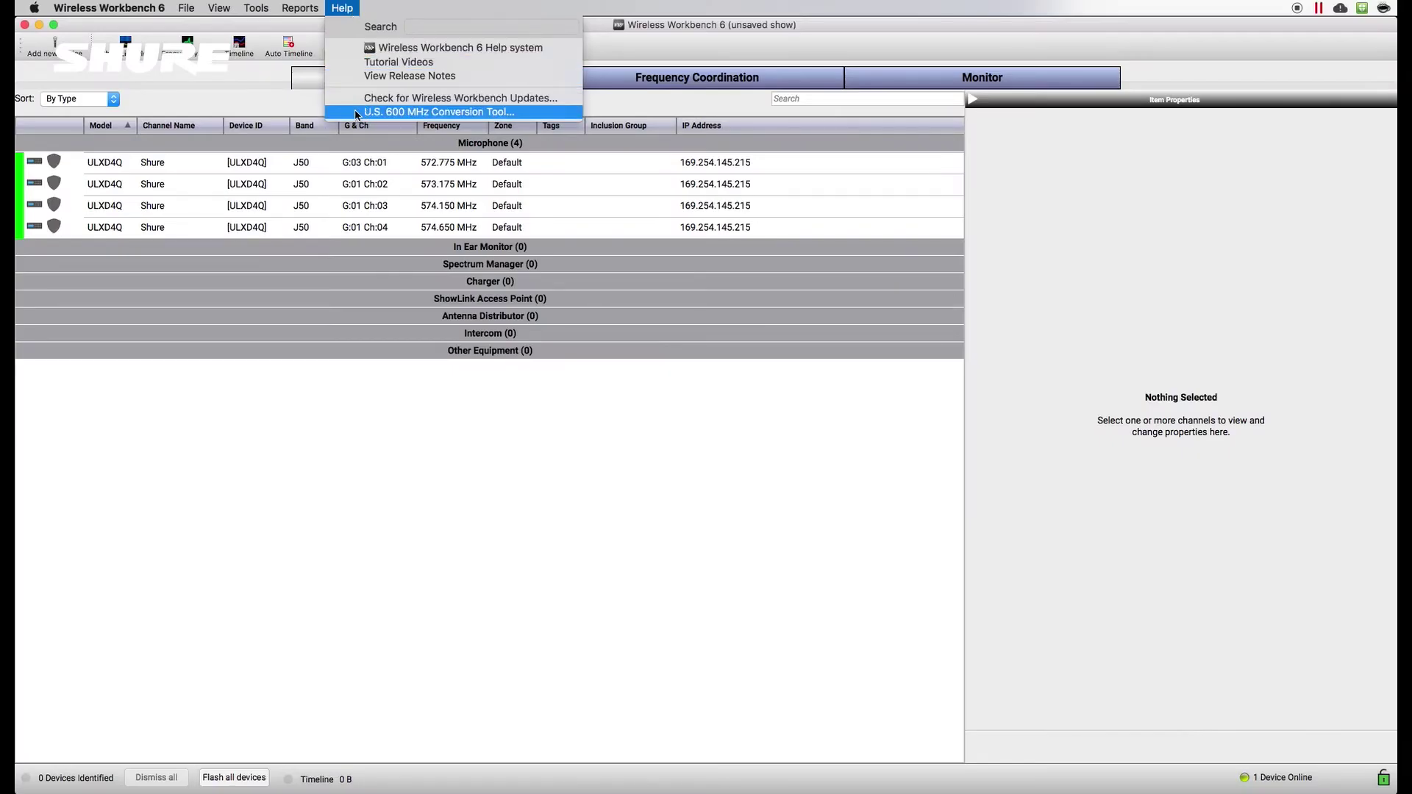
Launch the U.S. 600 MHz Conversion Tool and list the convertible networked devices.
{"action": "left_click", "coordinate": [356, 112]}
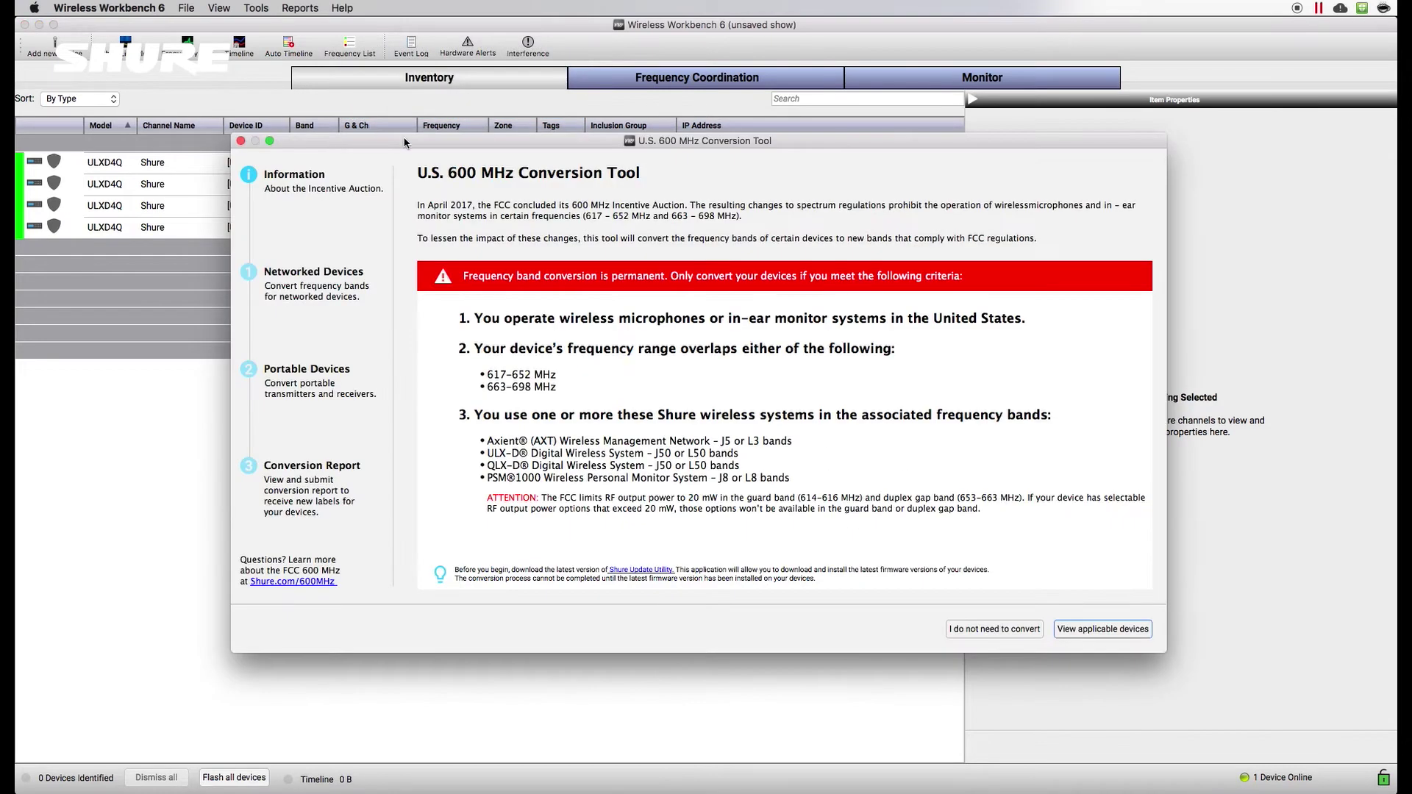
{"action": "left_click_drag", "start_coordinate": [404, 142], "coordinate": [401, 135]}
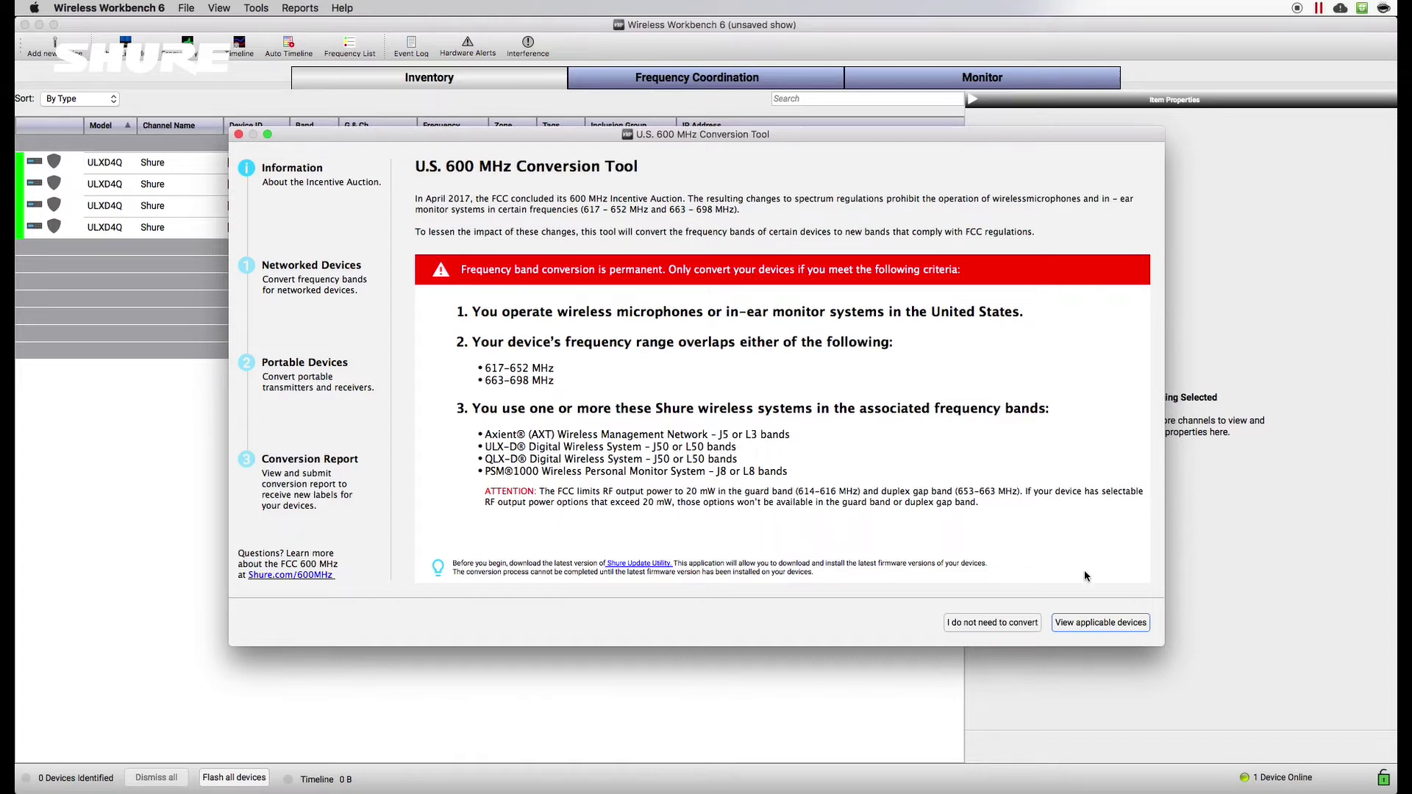
{"action": "left_click", "coordinate": [1098, 625]}
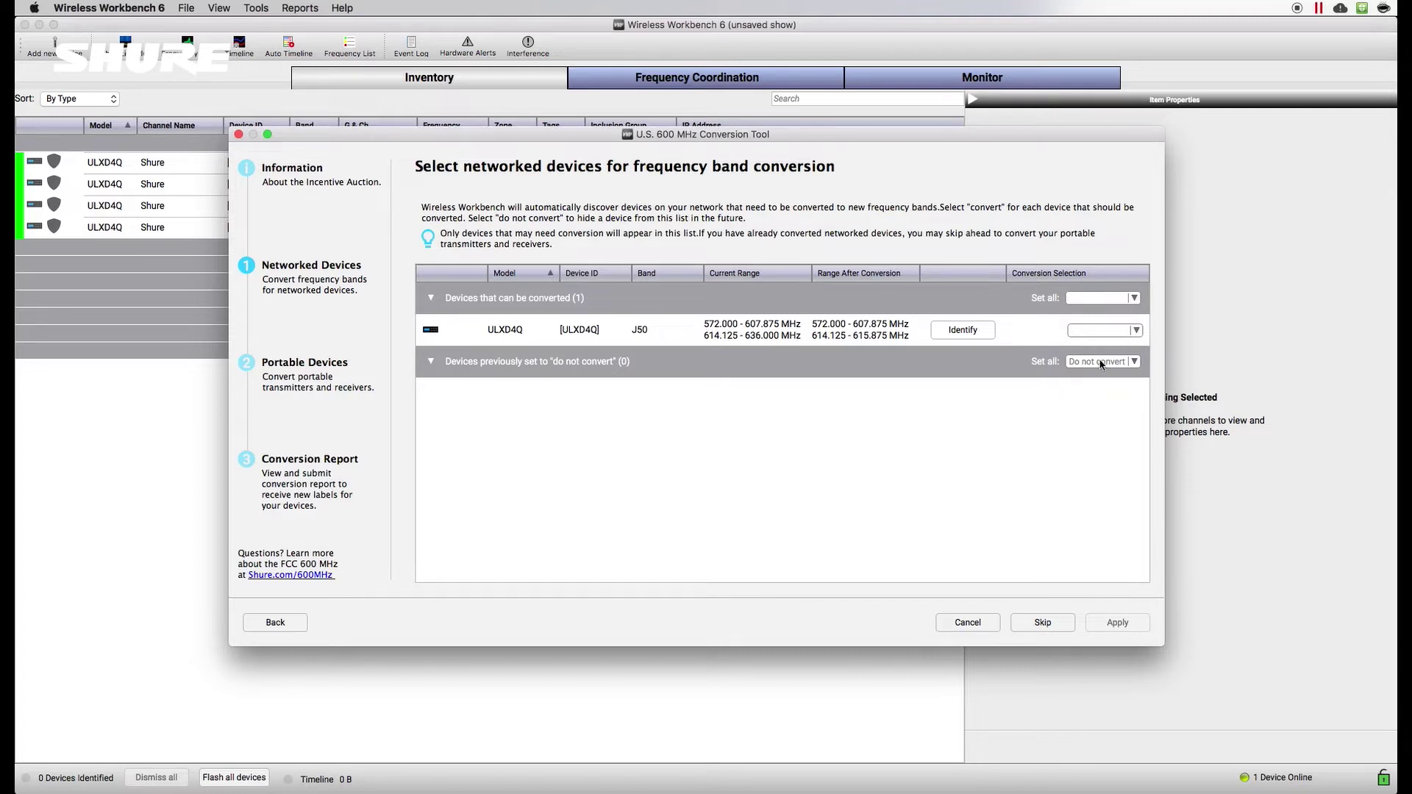
Set the ULXD4Q J50 Conversion Selection to Convert, then return to the Help menu.
{"action": "left_click", "coordinate": [1136, 331]}
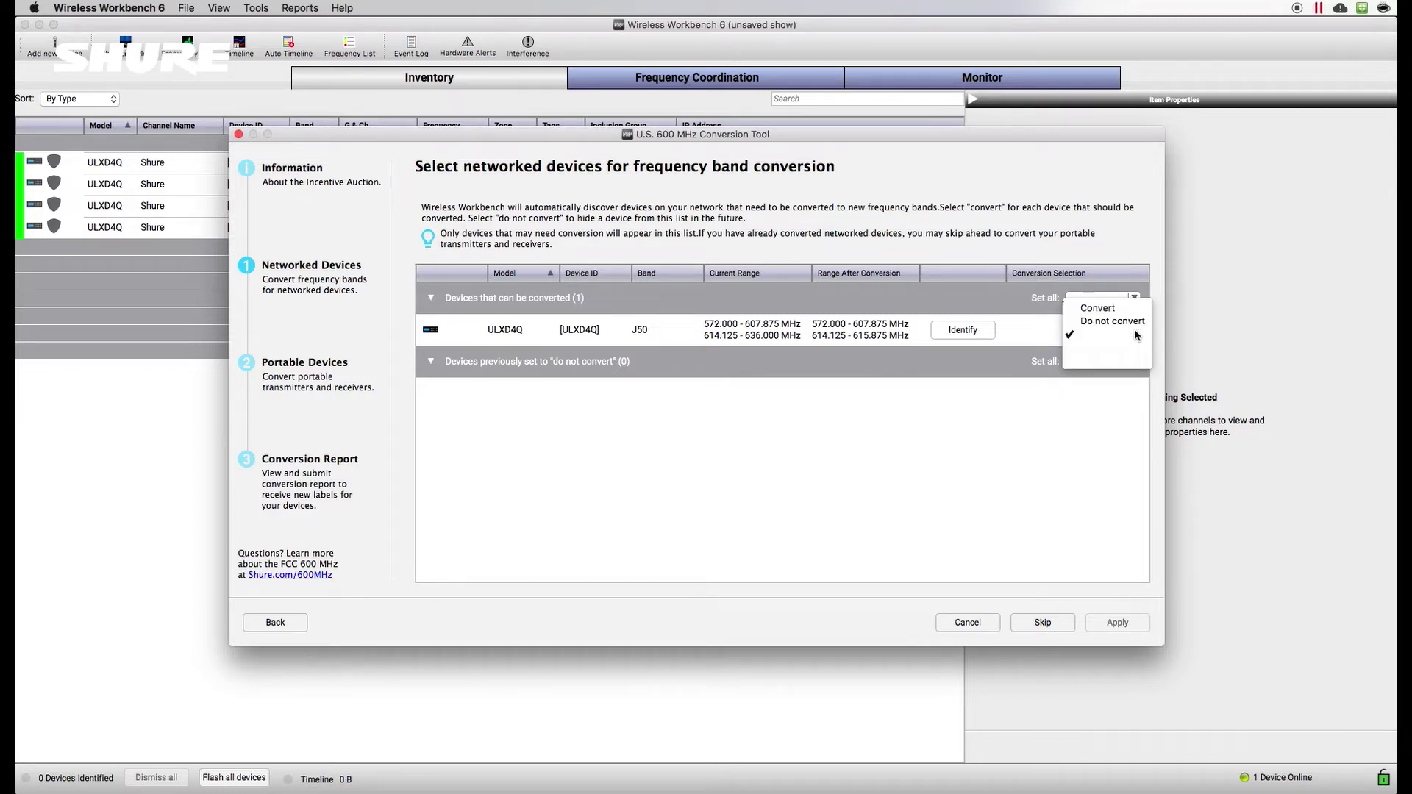
{"action": "left_click", "coordinate": [1136, 312]}
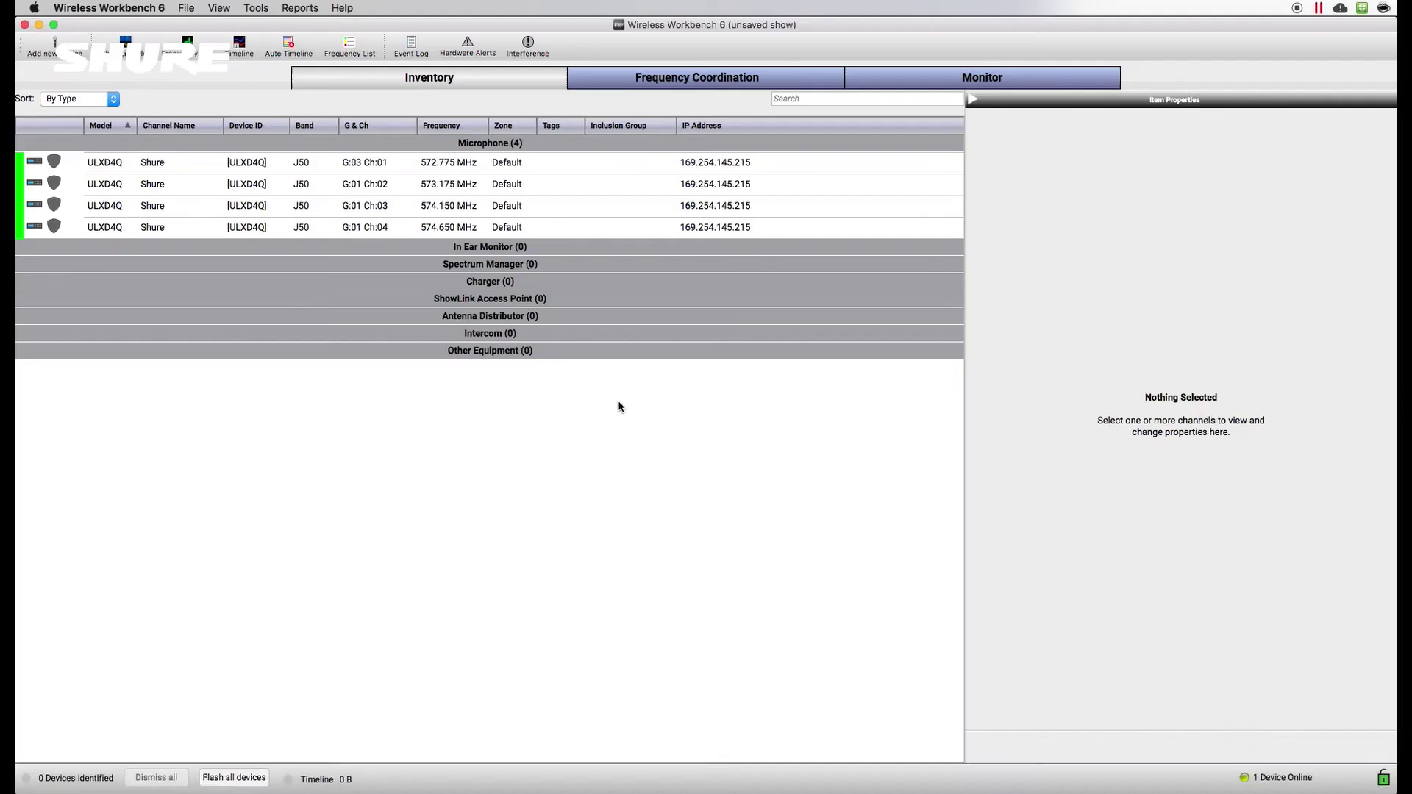
{"action": "left_click", "coordinate": [342, 8]}
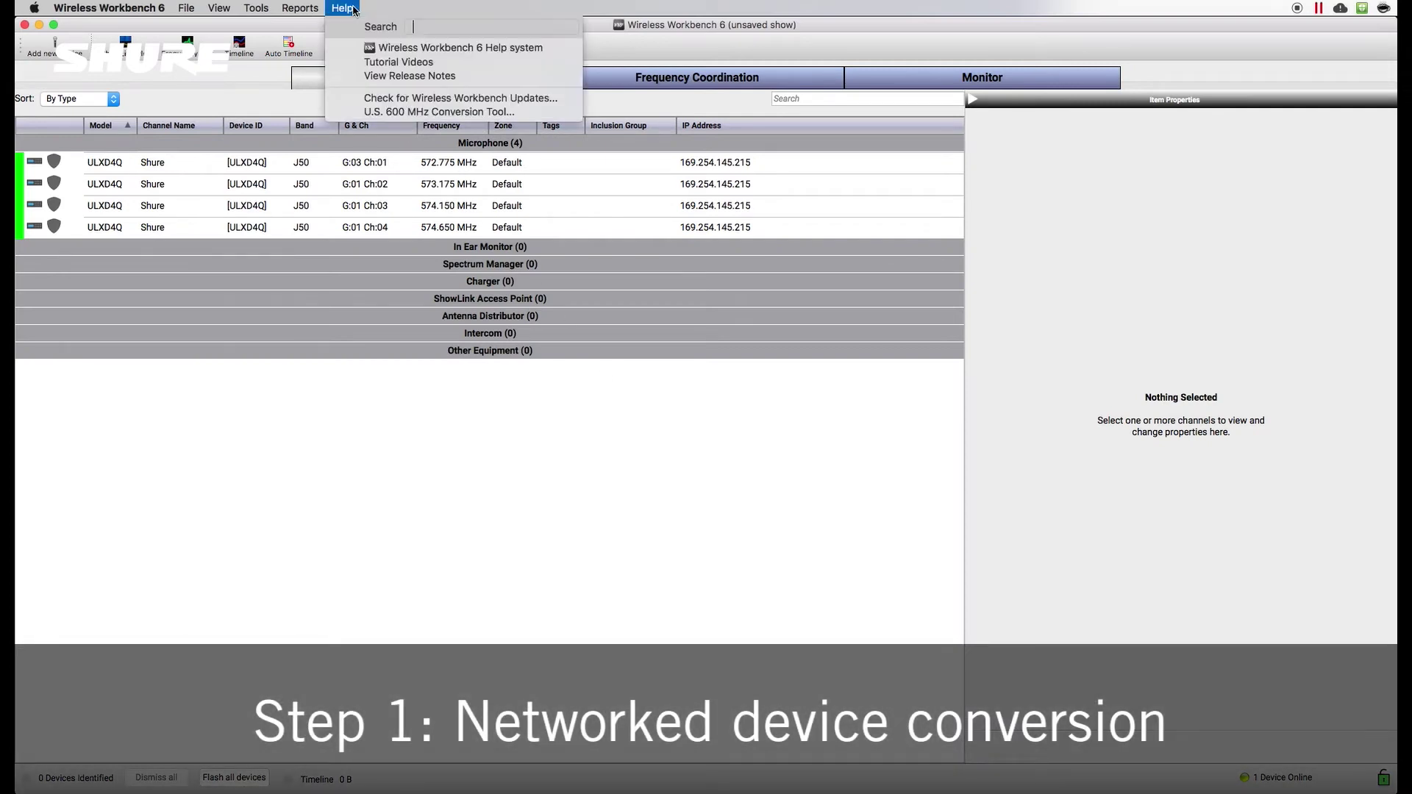
Reopen the conversion tool and bring up the ULXD4Q J50 conversion choices.
{"action": "left_click", "coordinate": [366, 113]}
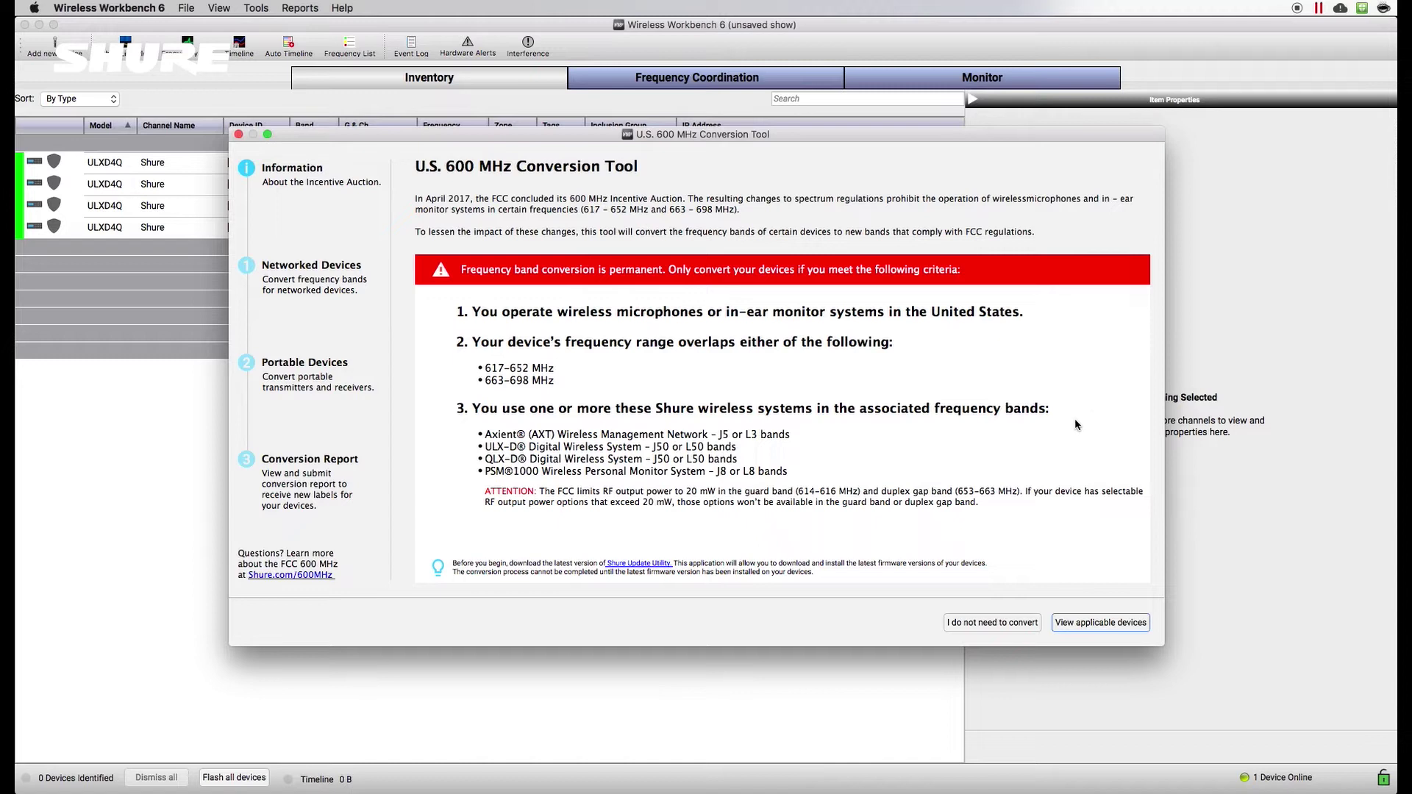
{"action": "left_click", "coordinate": [1098, 624]}
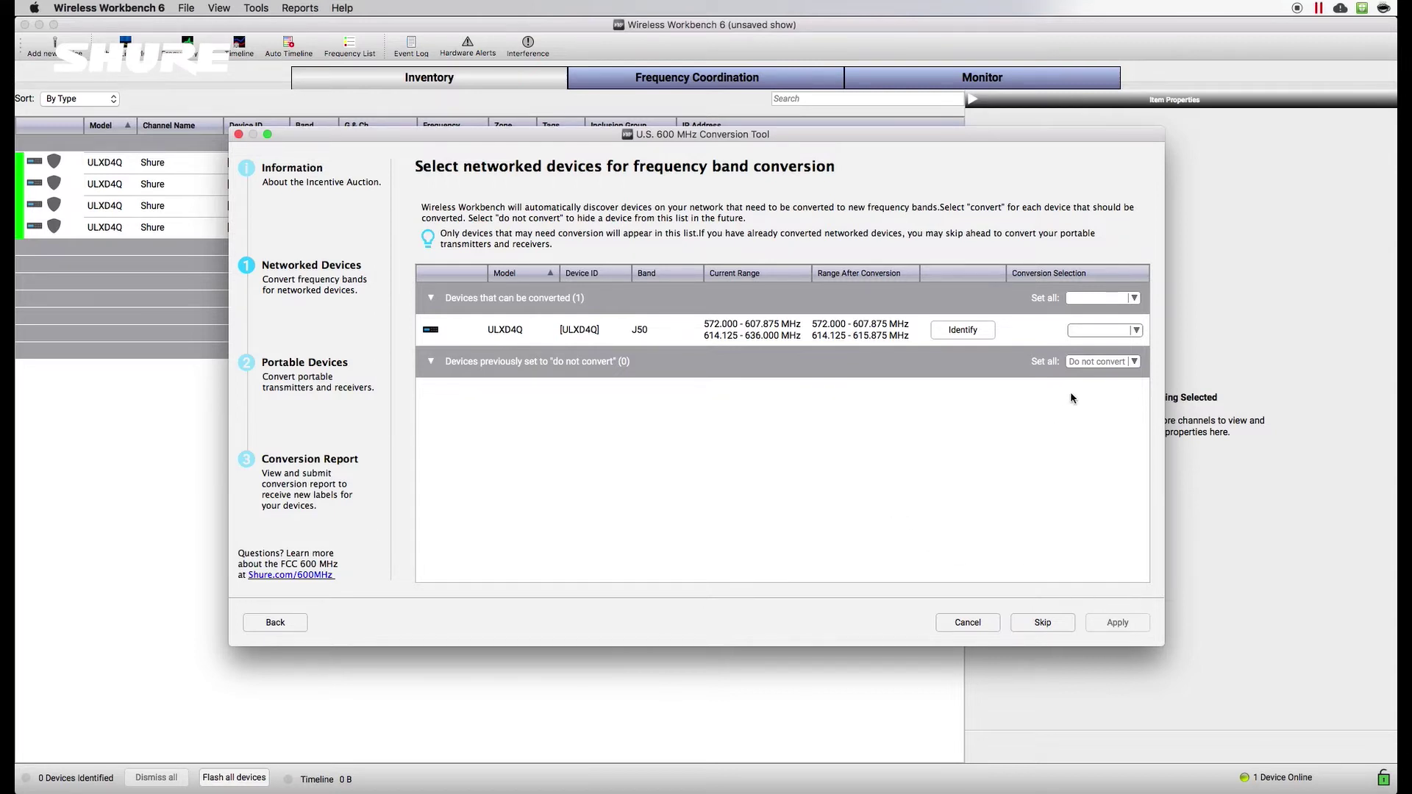
{"action": "left_click", "coordinate": [1135, 331]}
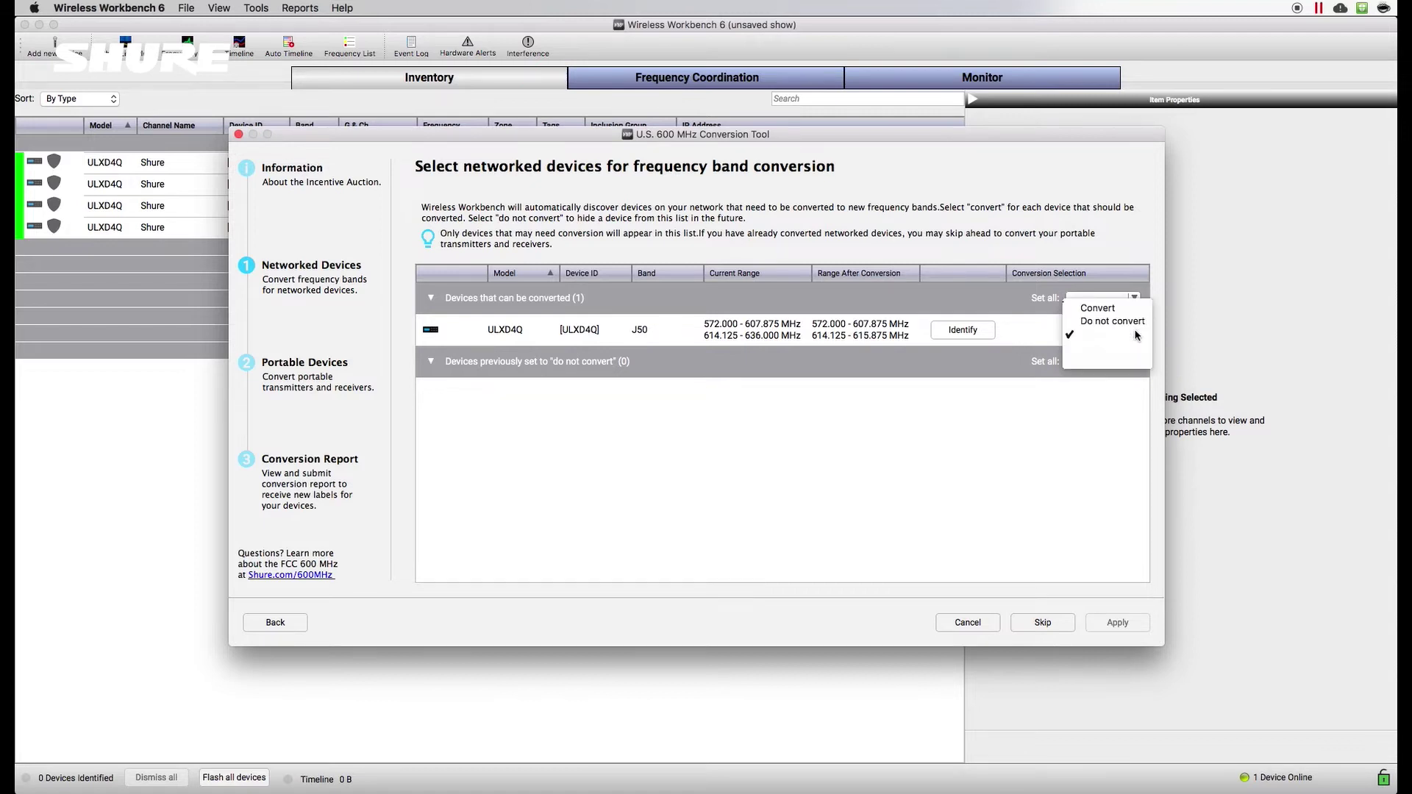
Choose Convert for the ULXD4Q J50 in the Conversion Selection dropdown.
{"action": "left_click", "coordinate": [1134, 310]}
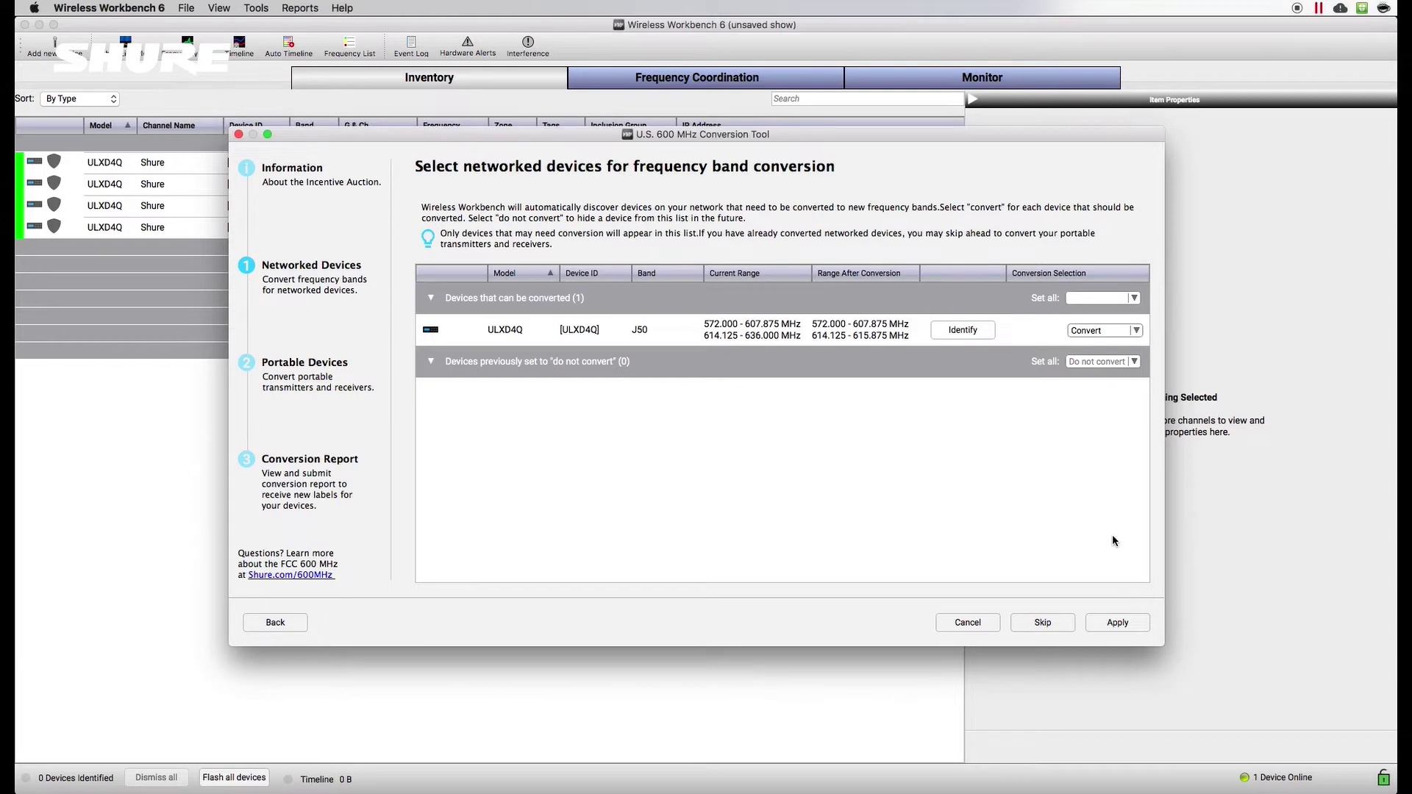
{"action": "left_click", "coordinate": [1137, 332]}
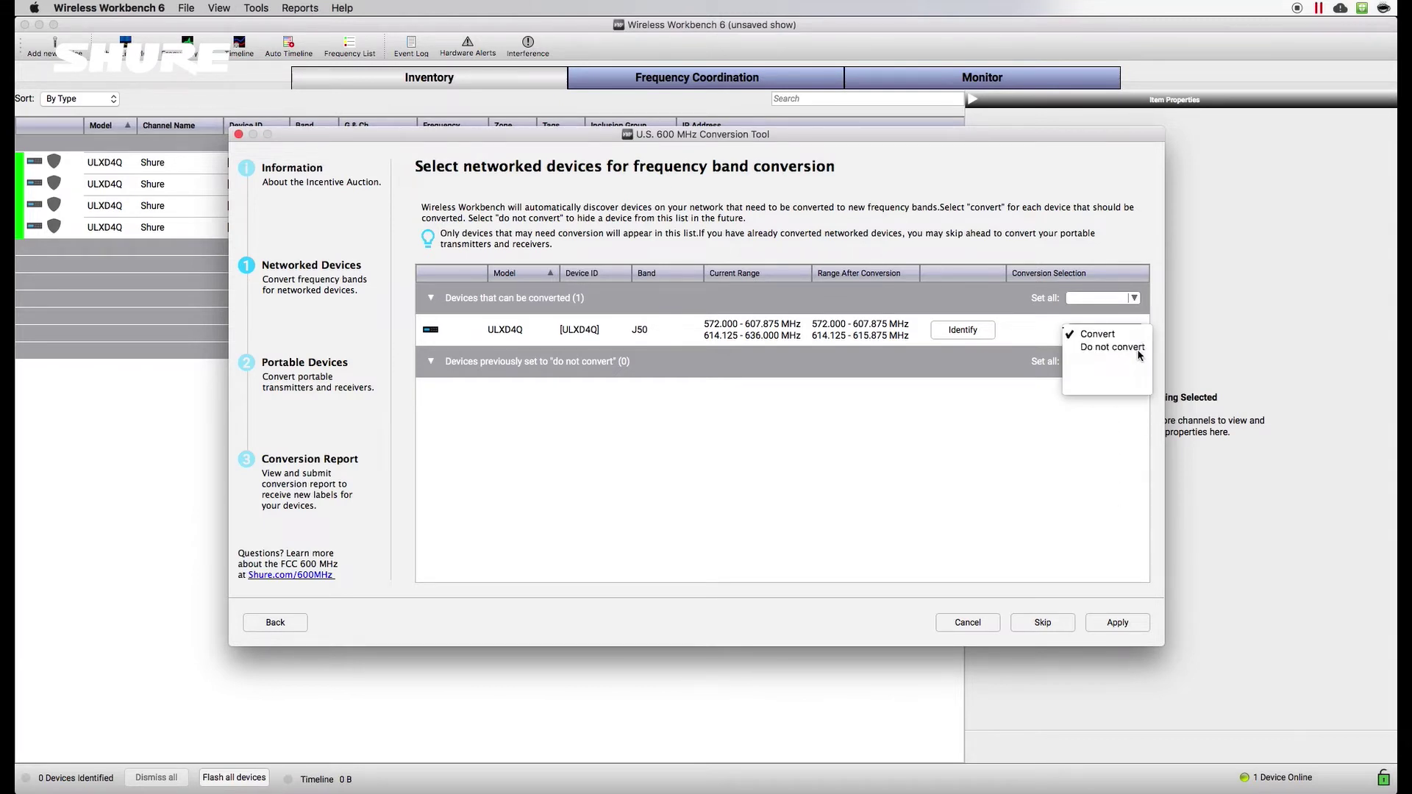
{"action": "left_click", "coordinate": [1123, 460]}
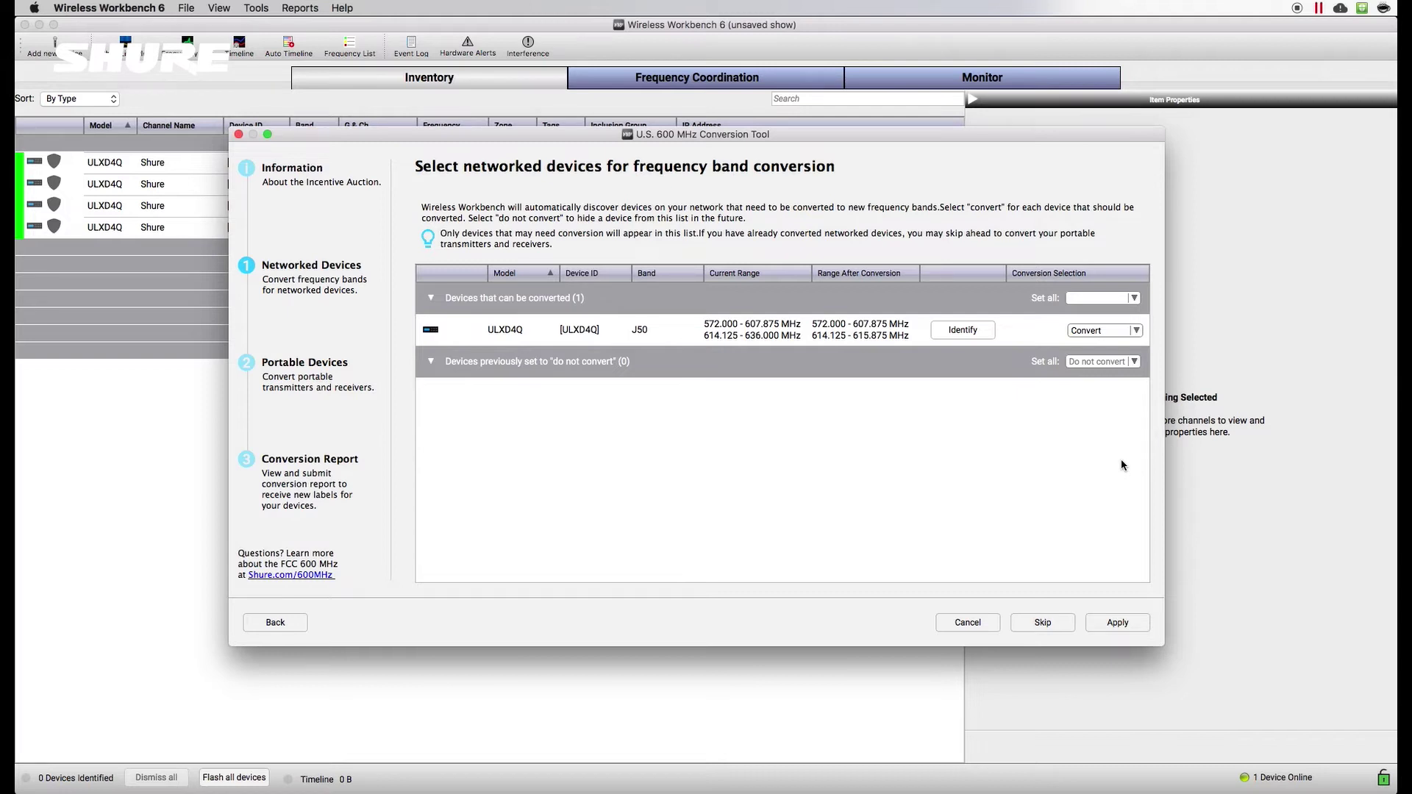
Apply and confirm the permanent conversion of the ULXD4Q to band J50A.
{"action": "left_click", "coordinate": [1133, 625]}
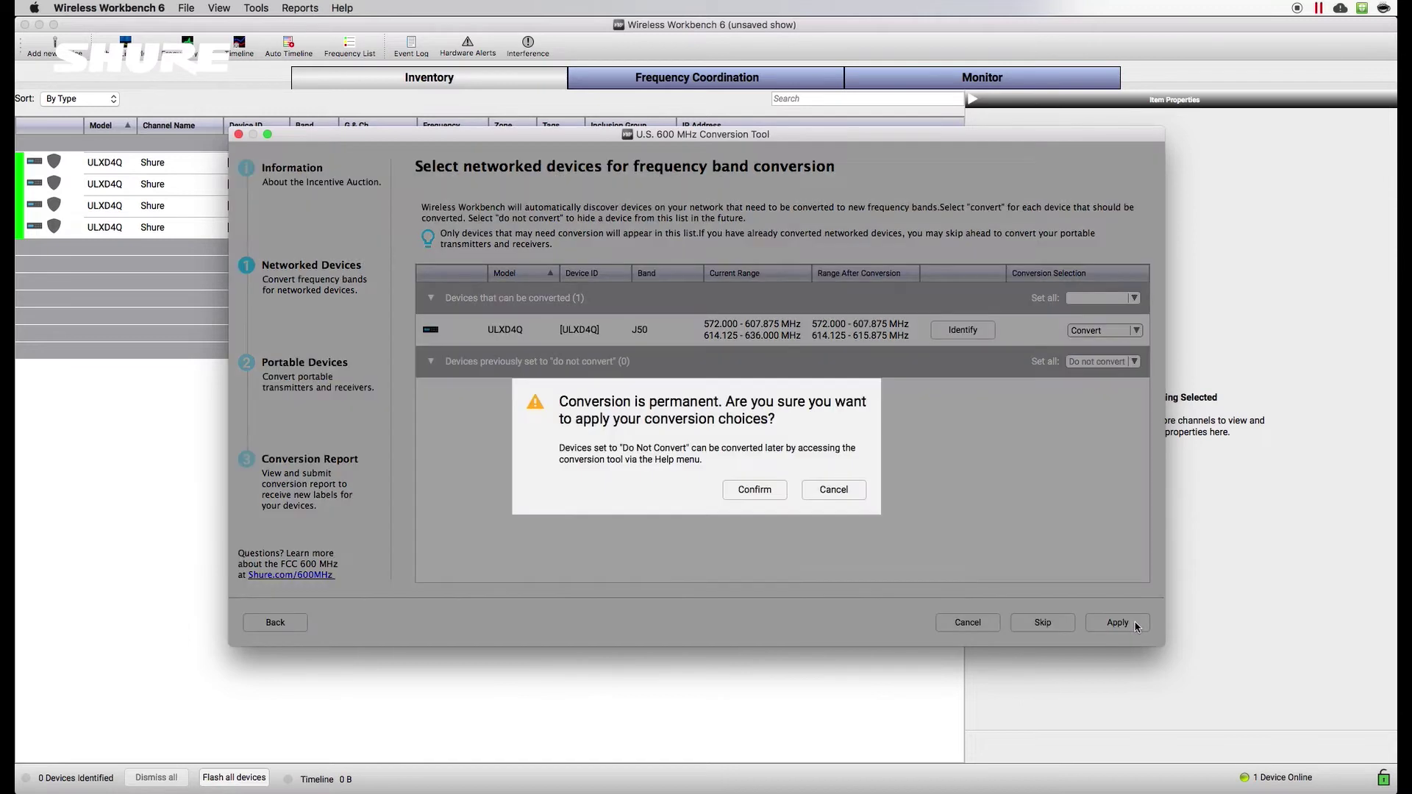
{"action": "left_click", "coordinate": [757, 490]}
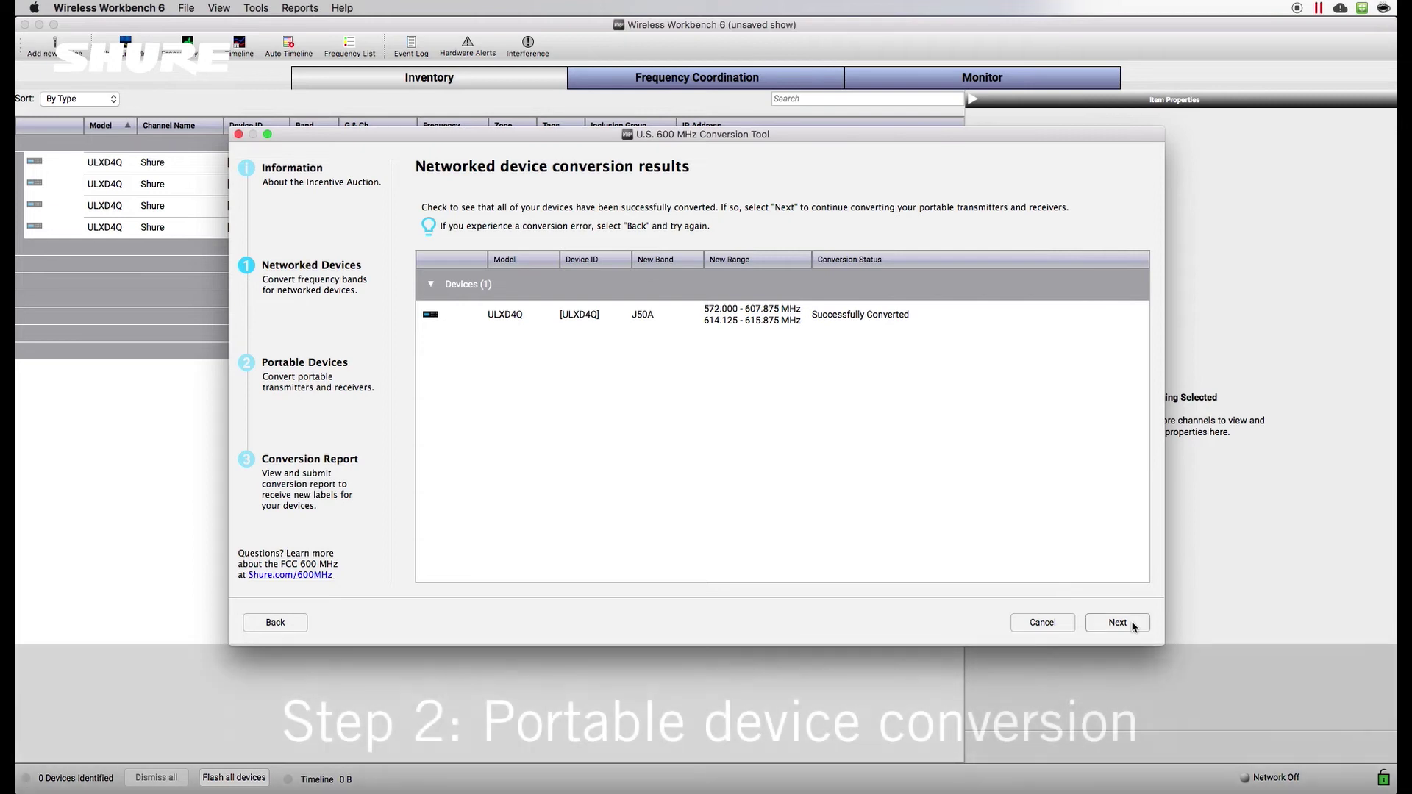
{"action": "left_click", "coordinate": [1131, 624]}
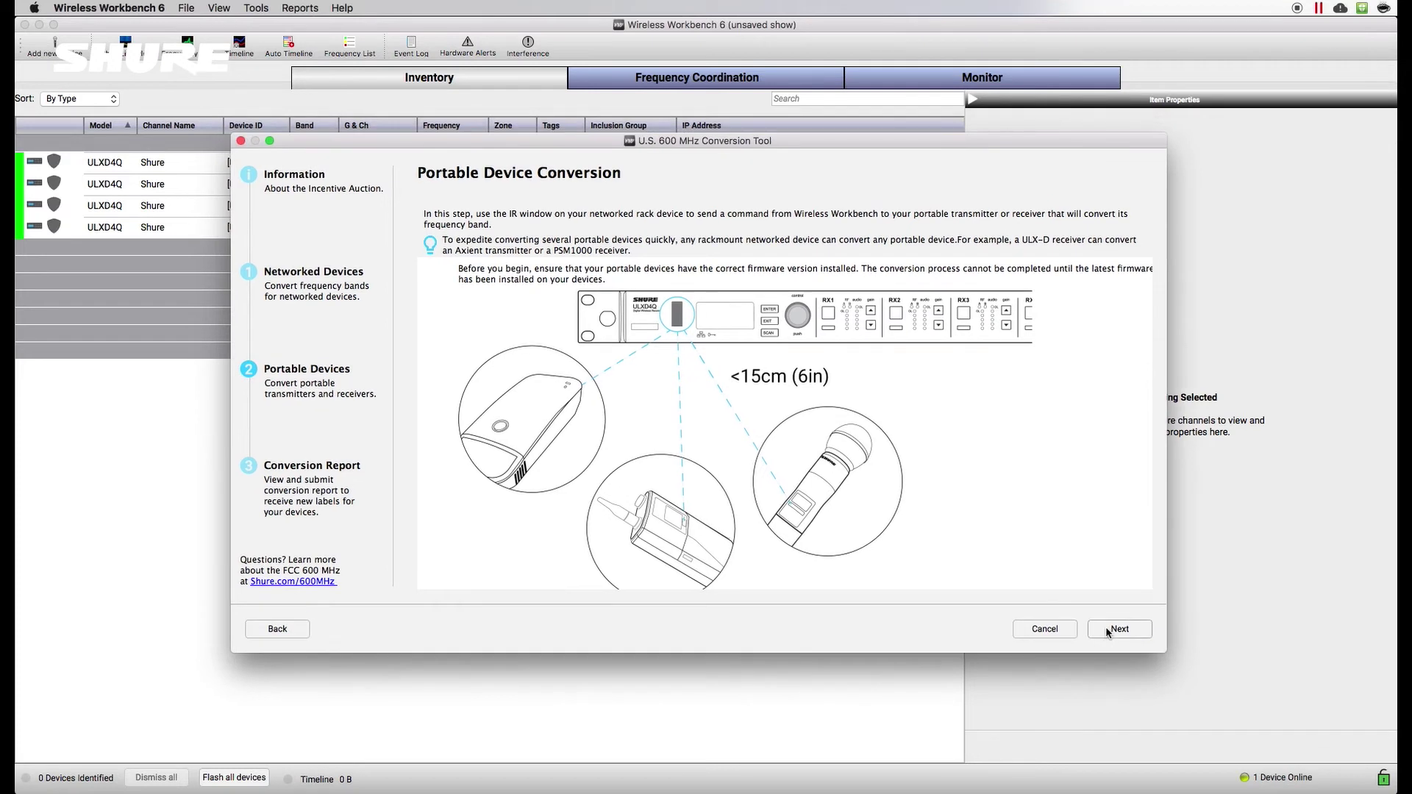
Enable portable conversion mode on the ULXD4Q so the ULXD1 transmitter converts to J50A.
{"action": "left_click", "coordinate": [1107, 631]}
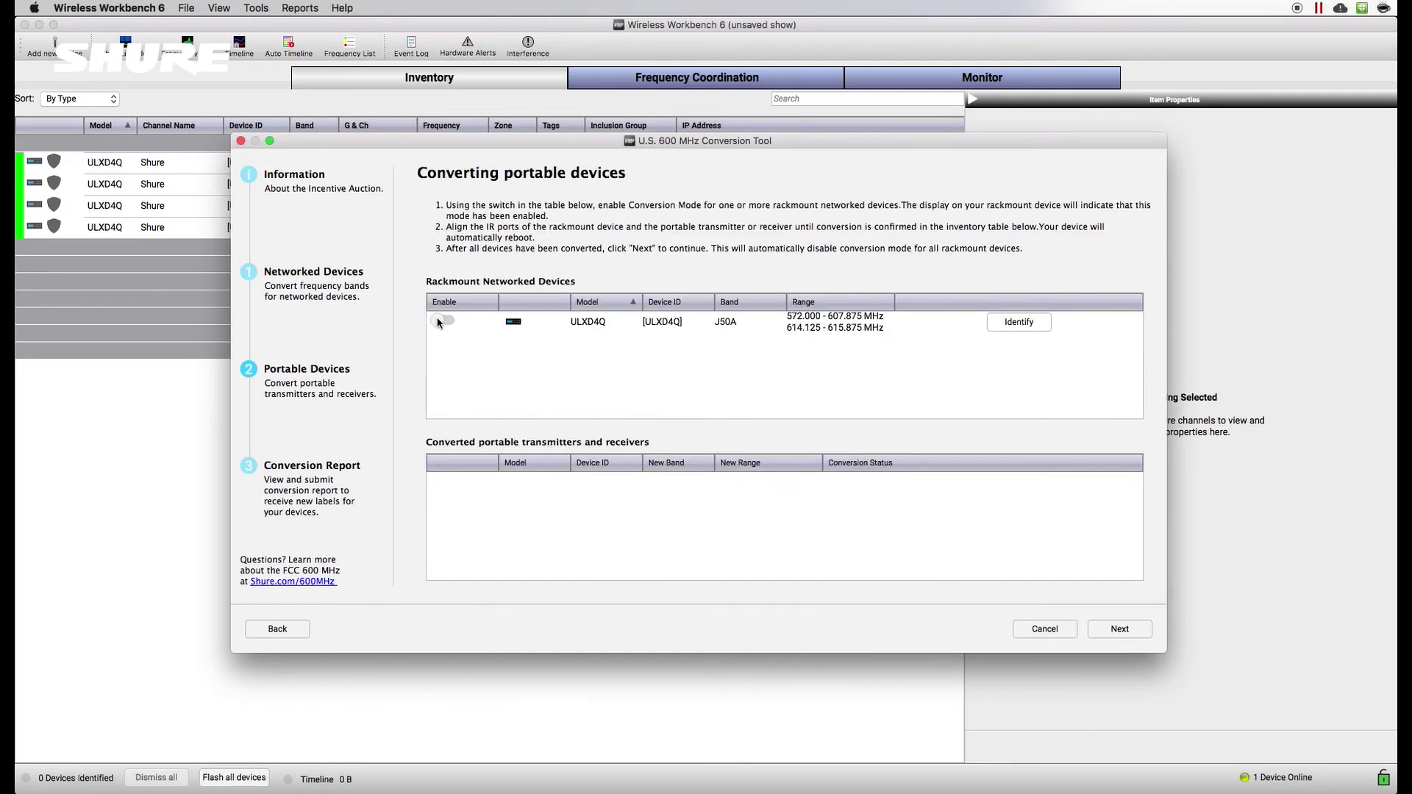
{"action": "key", "text": "super+Tab"}
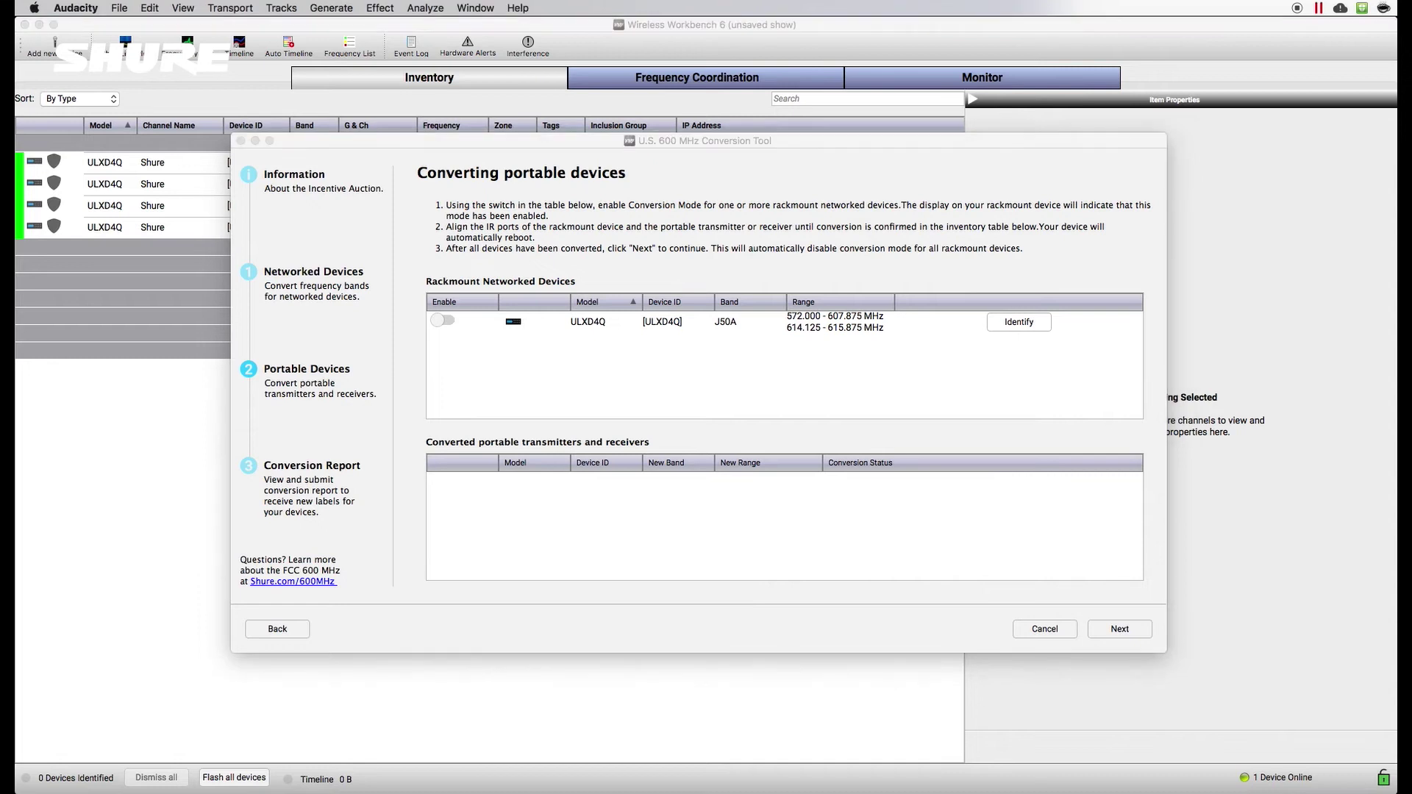
{"action": "left_click", "coordinate": [442, 320]}
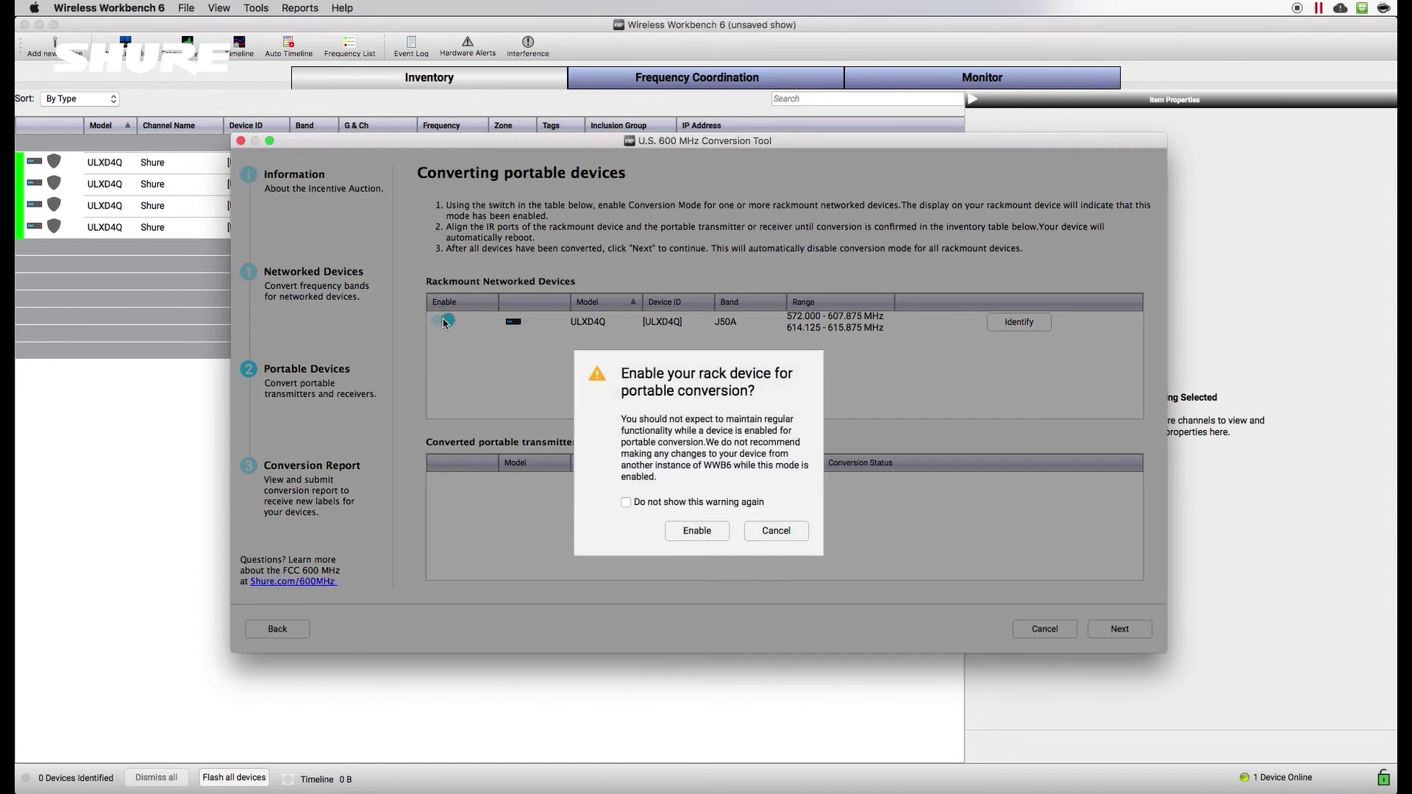
{"action": "left_click", "coordinate": [694, 533]}
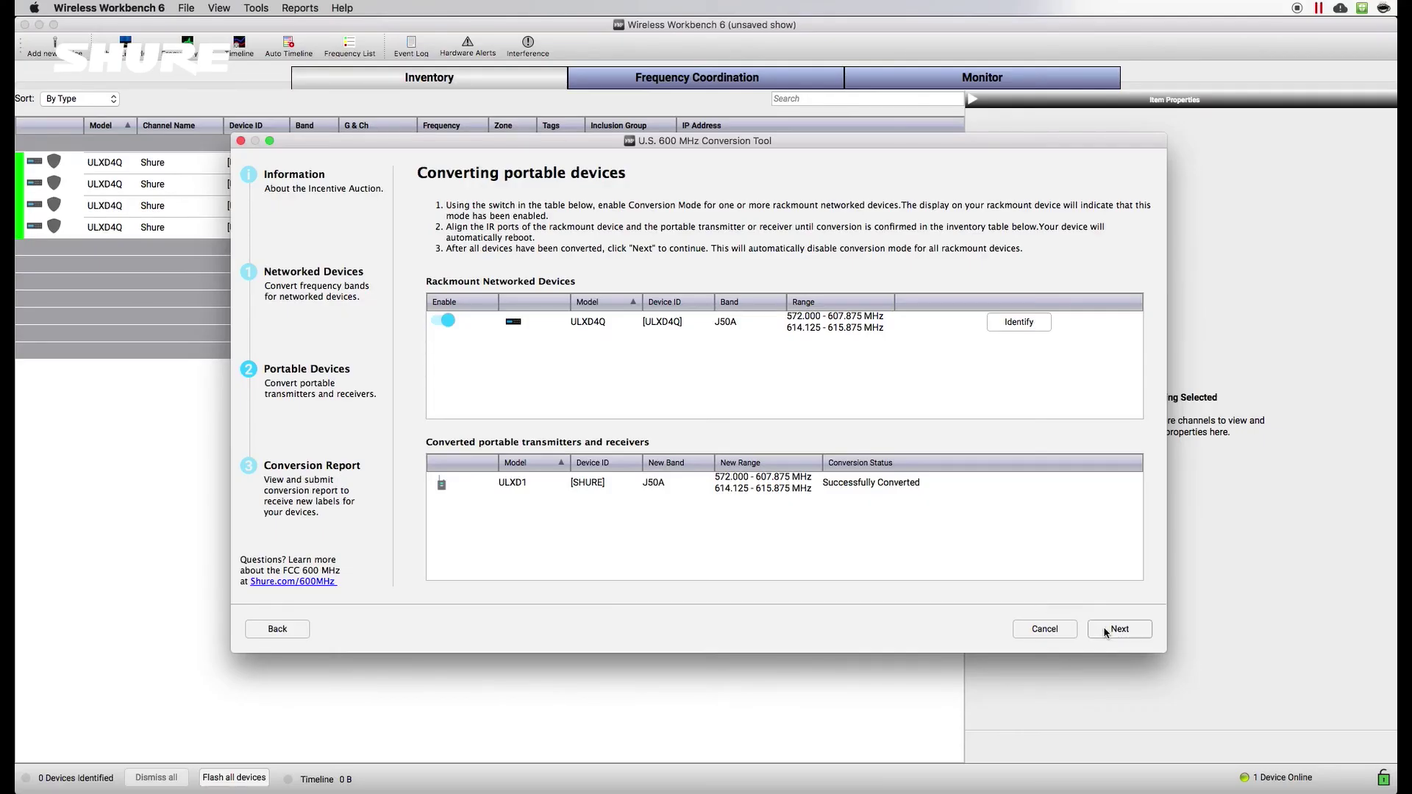
{"action": "left_click", "coordinate": [1105, 630]}
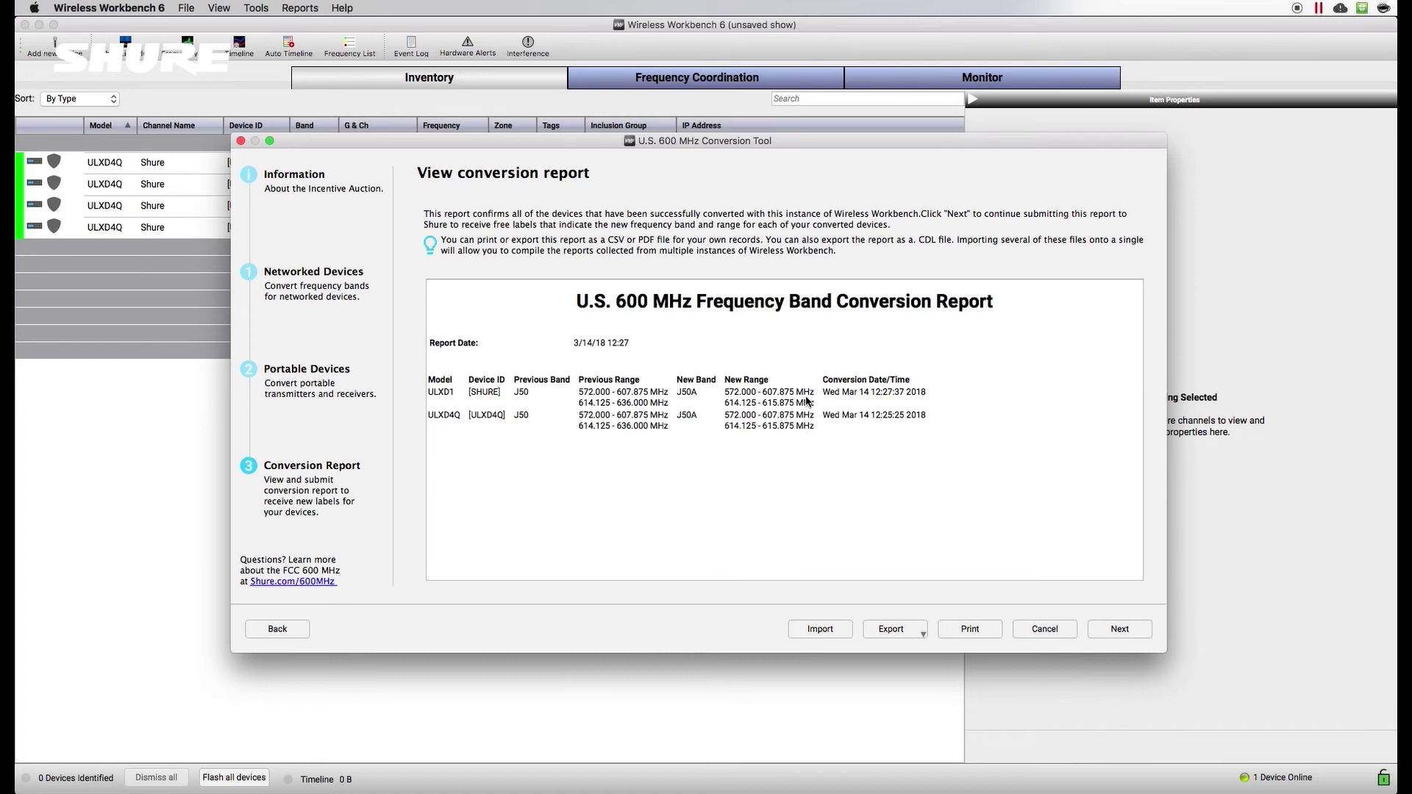
Review the J50-to-J50A conversion report and check its export formats without exporting.
{"action": "left_click", "coordinate": [922, 631]}
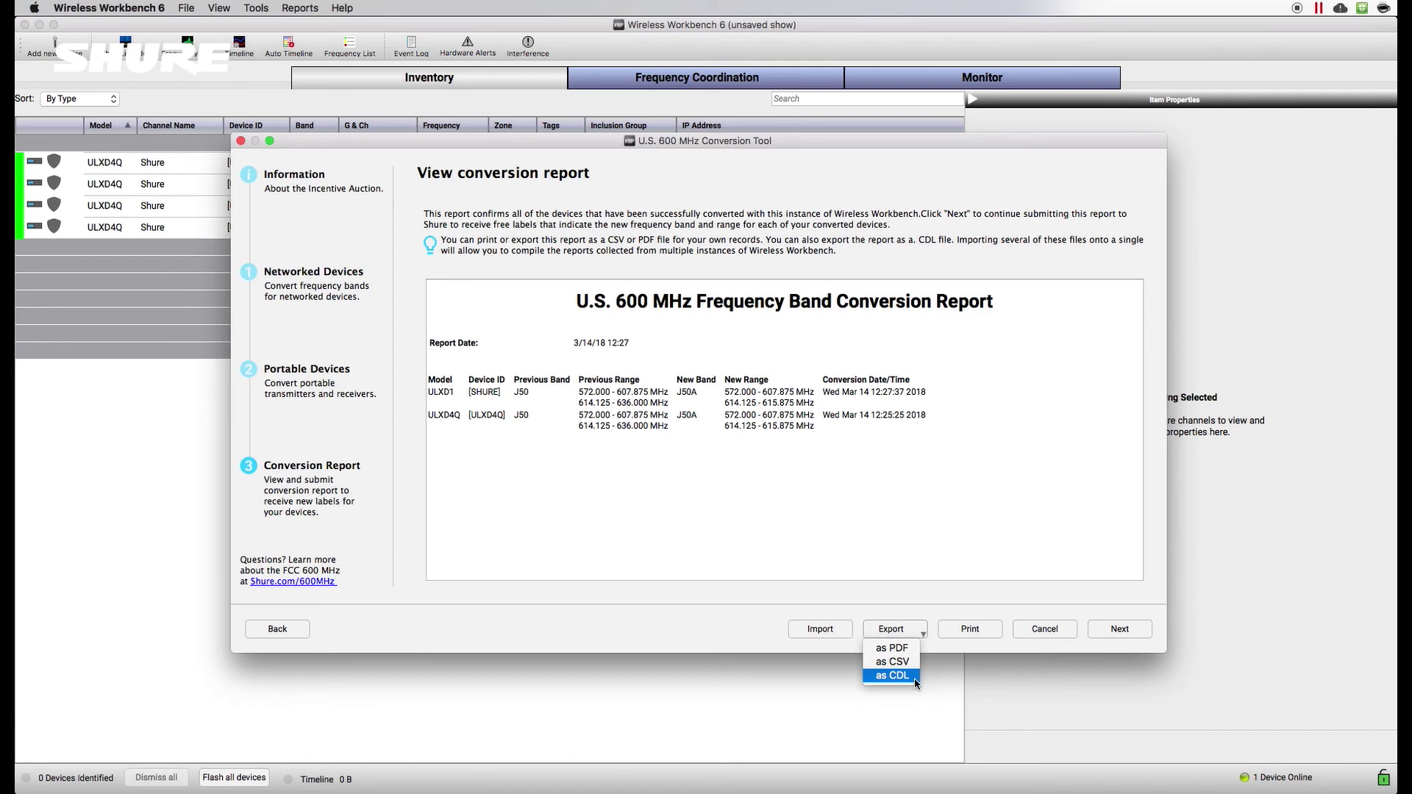
{"action": "left_click", "coordinate": [1007, 583]}
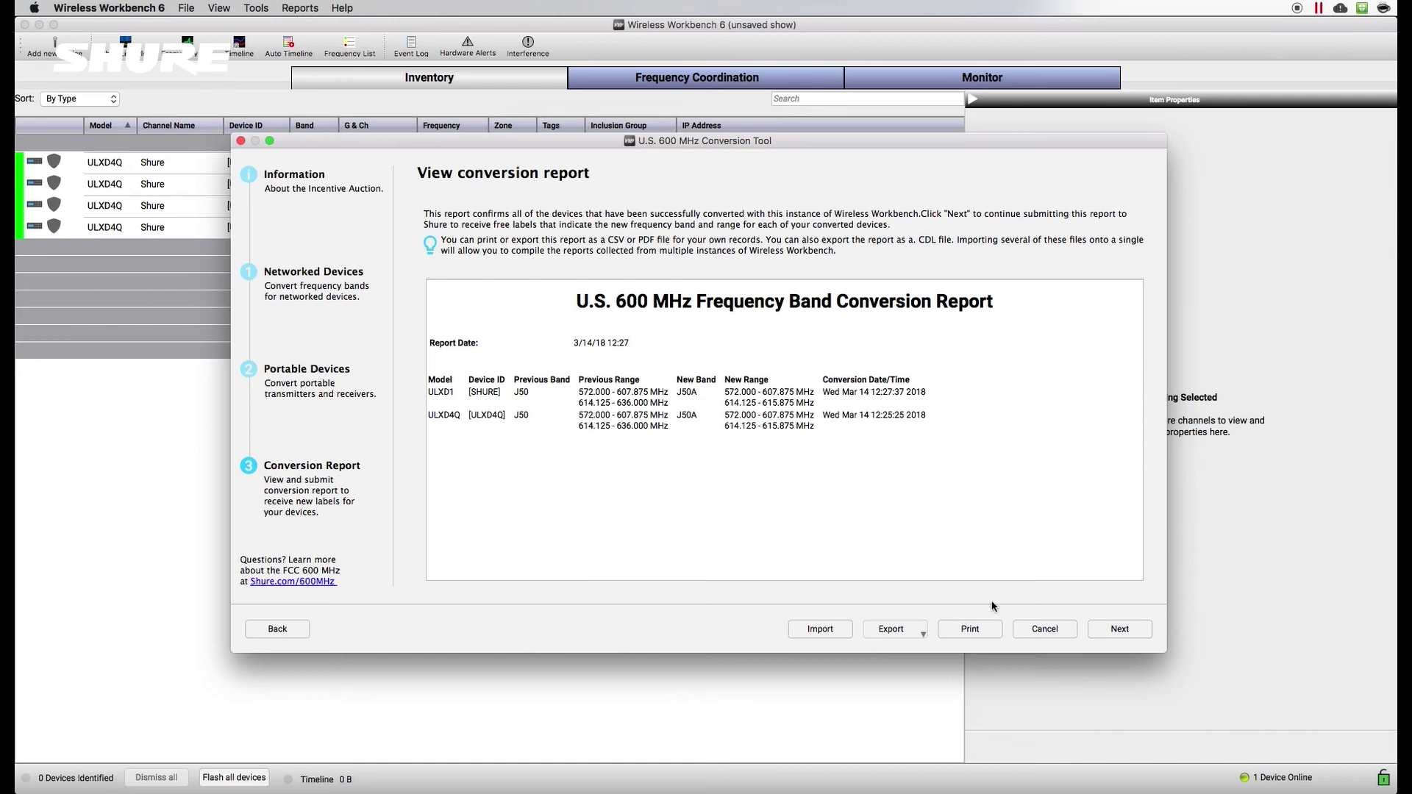
Enter the contact's first and last name and the company name in the label request form.
{"action": "left_click", "coordinate": [1106, 626]}
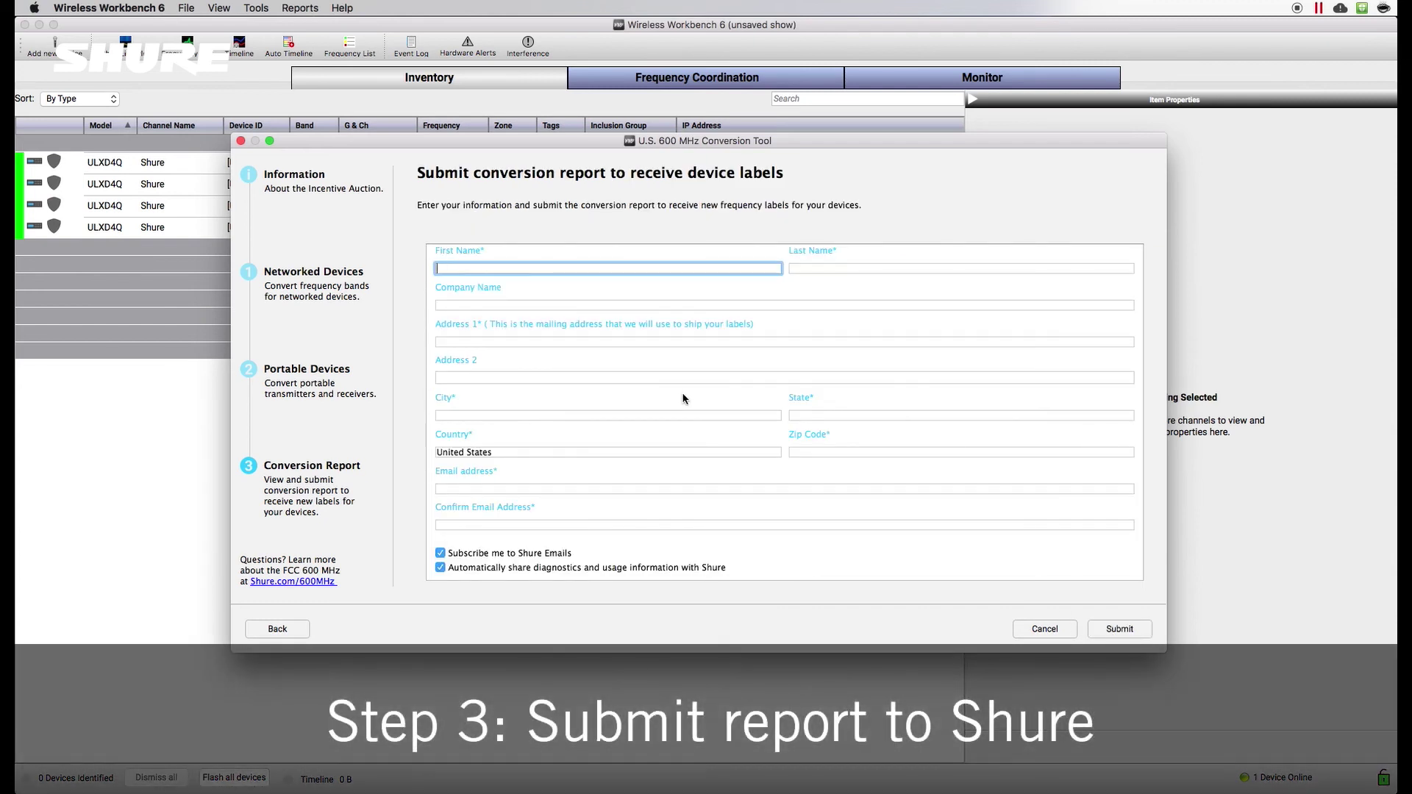
{"action": "type", "text": "Johnny"}
{"action": "key", "text": "Tab"}
{"action": "type", "text": "Wireless User"}
{"action": "key", "text": "Tab"}
{"action": "type", "text": "Rentl"}
{"action": "type", "text": "al"}
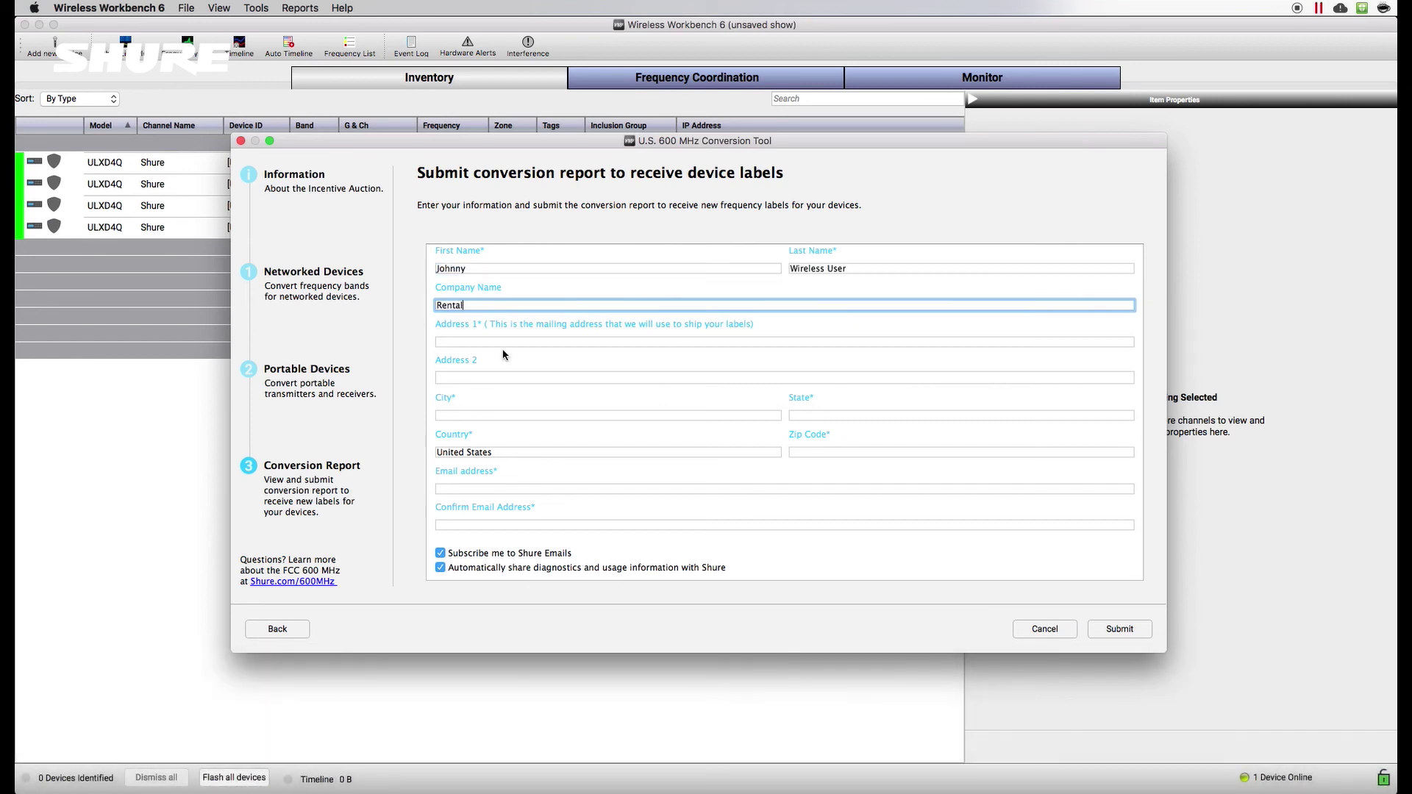
{"action": "type", "text": " Co LLC"}
Fill in the mailing address, city, state and zip code, then submit the report to Shure.
{"action": "key", "text": "Tab"}
{"action": "type", "text": "123 Wireless St"}
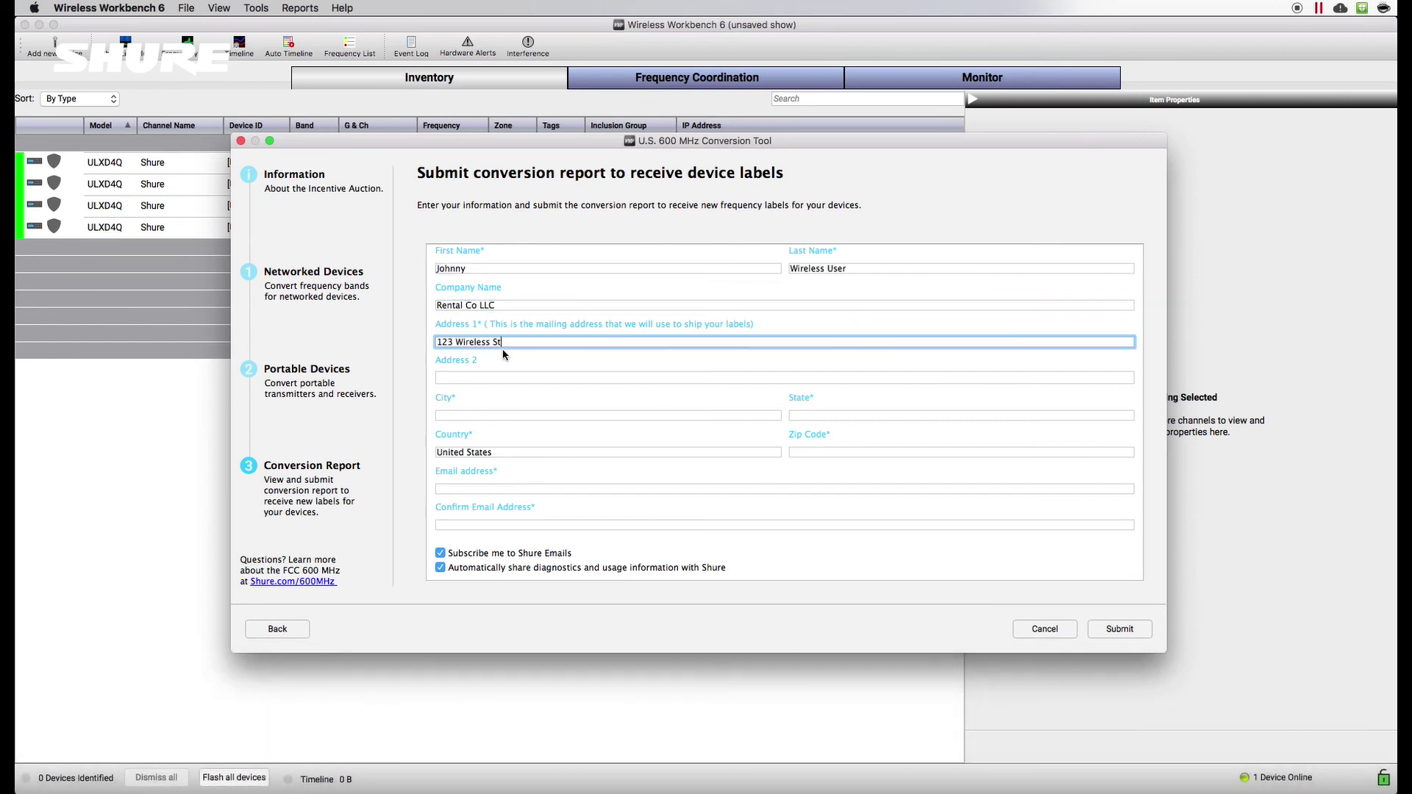
{"action": "left_click", "coordinate": [502, 414]}
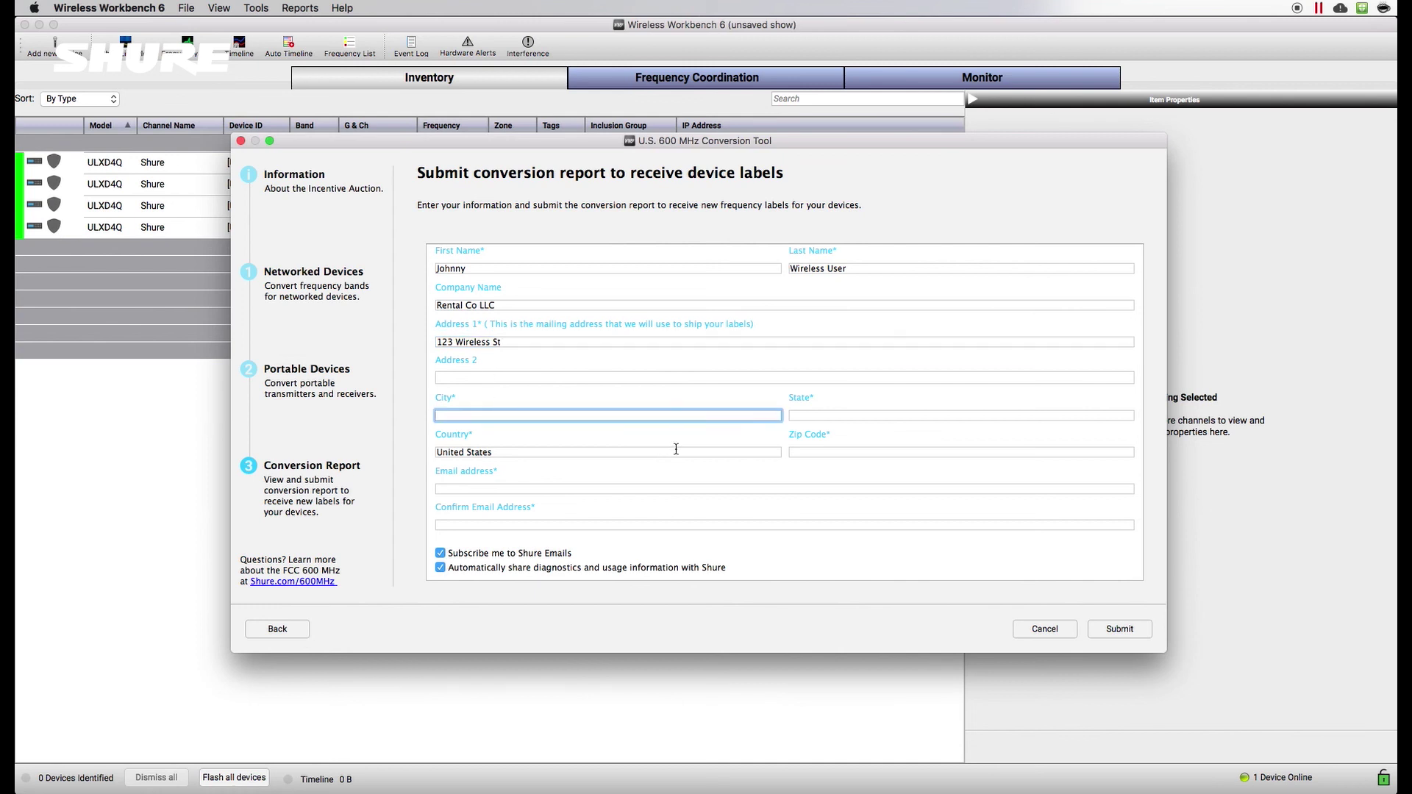
{"action": "type", "text": "Any City"}
{"action": "key", "text": "Tab"}
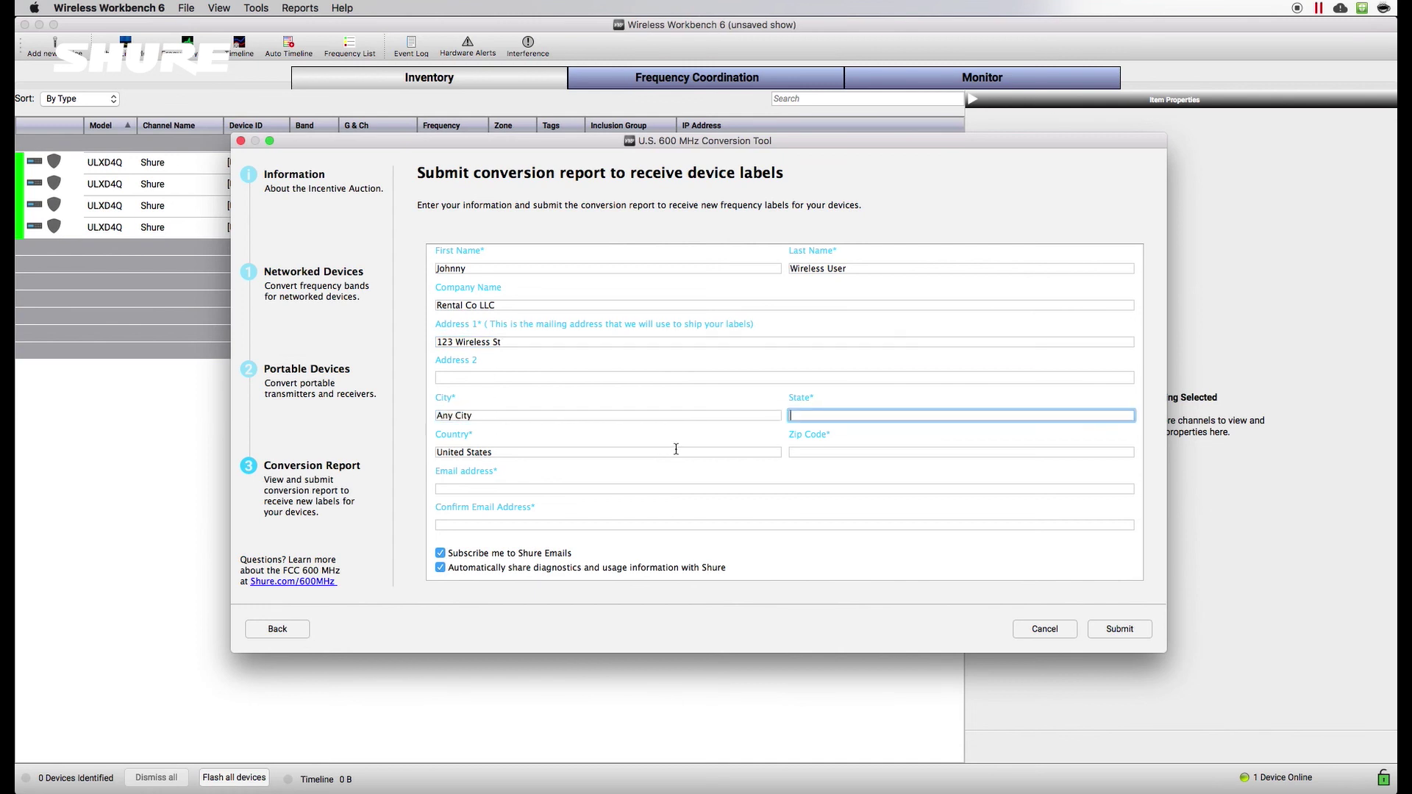
{"action": "type", "text": "U"}
{"action": "type", "text": "70412"}
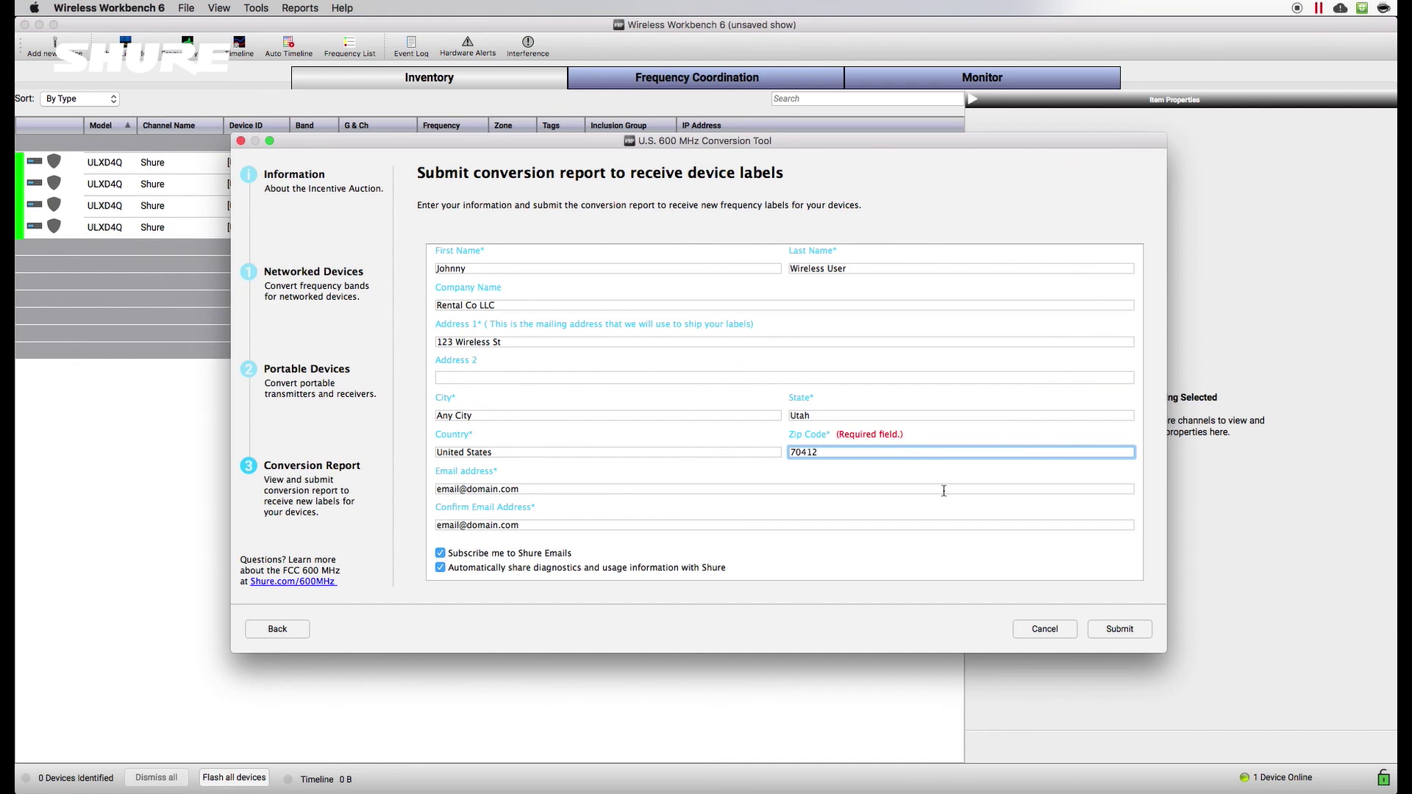
{"action": "left_click", "coordinate": [1113, 634]}
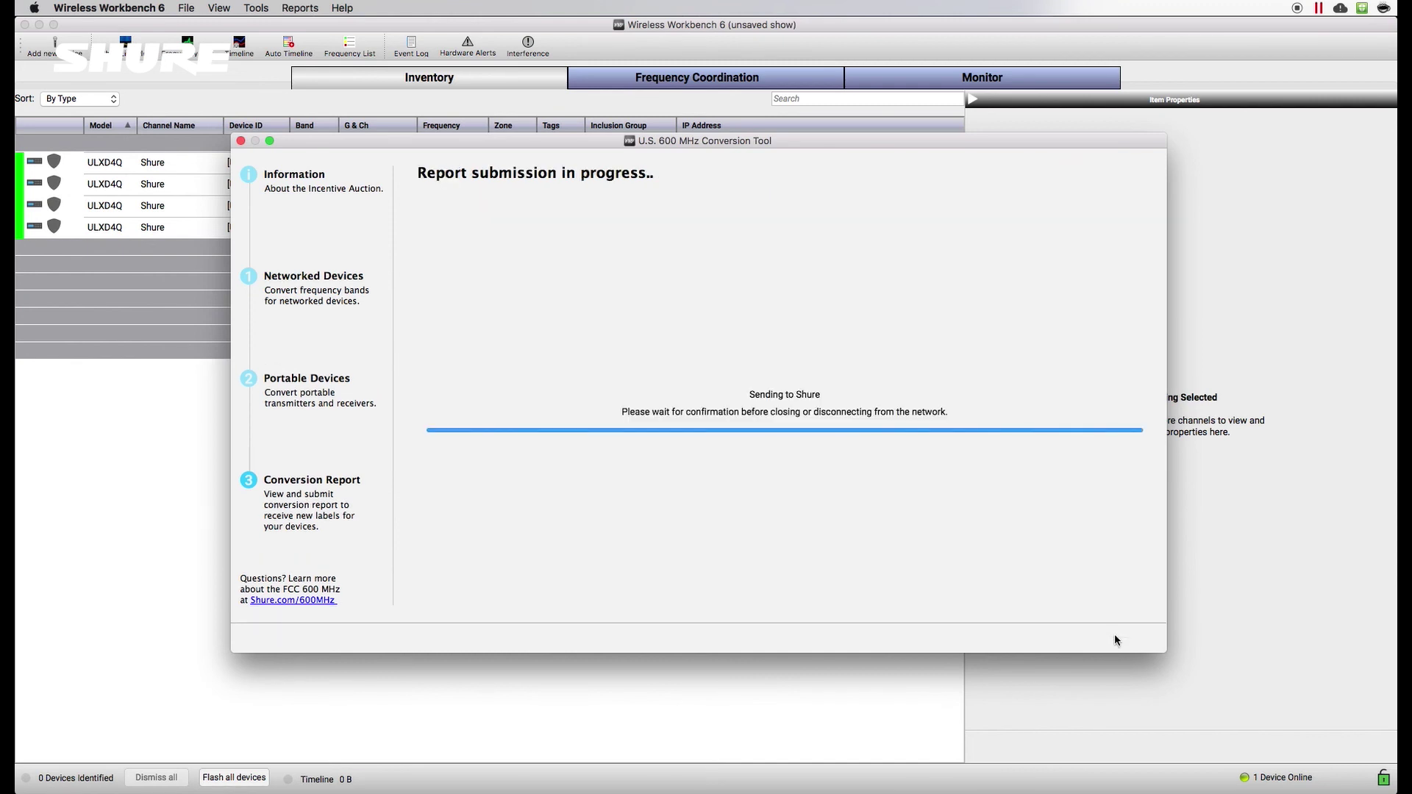